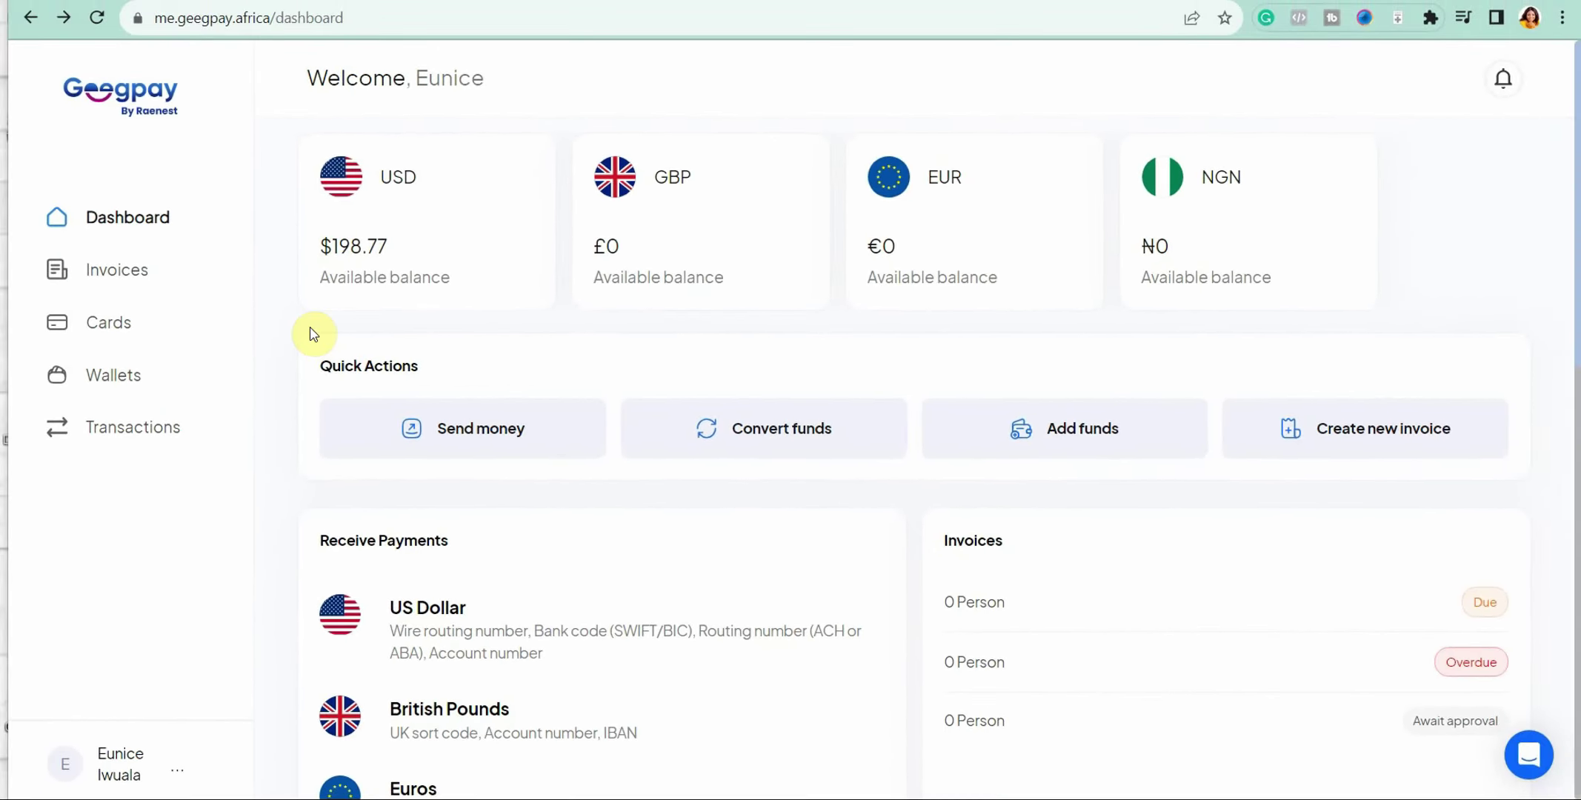
# Set up a conversion of 198 USD into NGN, giving ₦167,945.58 at 848.21 per dollar.
pyautogui.click(762, 439)
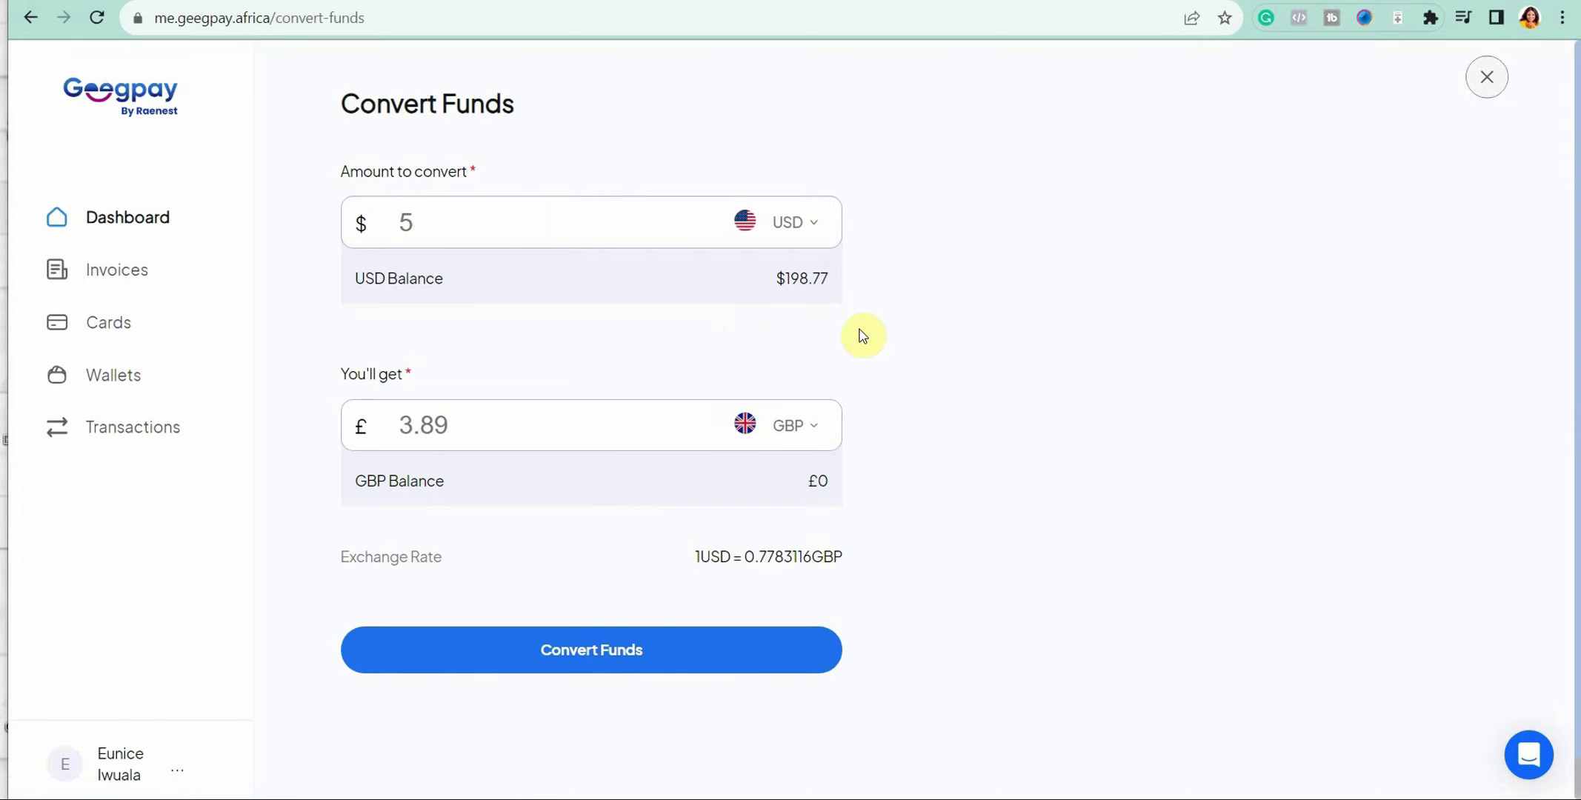
pyautogui.click(421, 229)
pyautogui.press('BackSpace')
pyautogui.write('198')
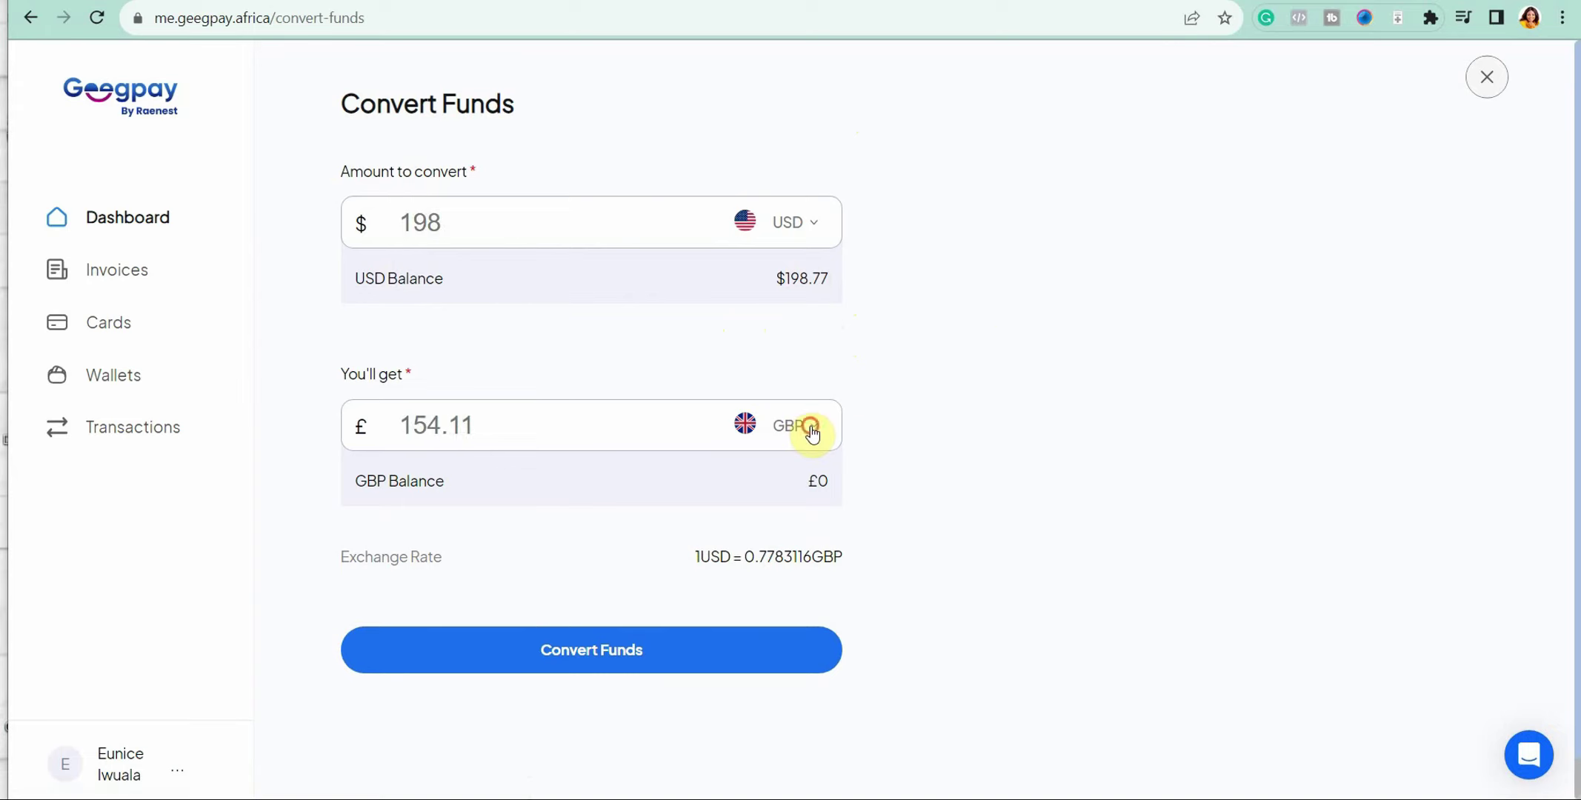
pyautogui.click(811, 431)
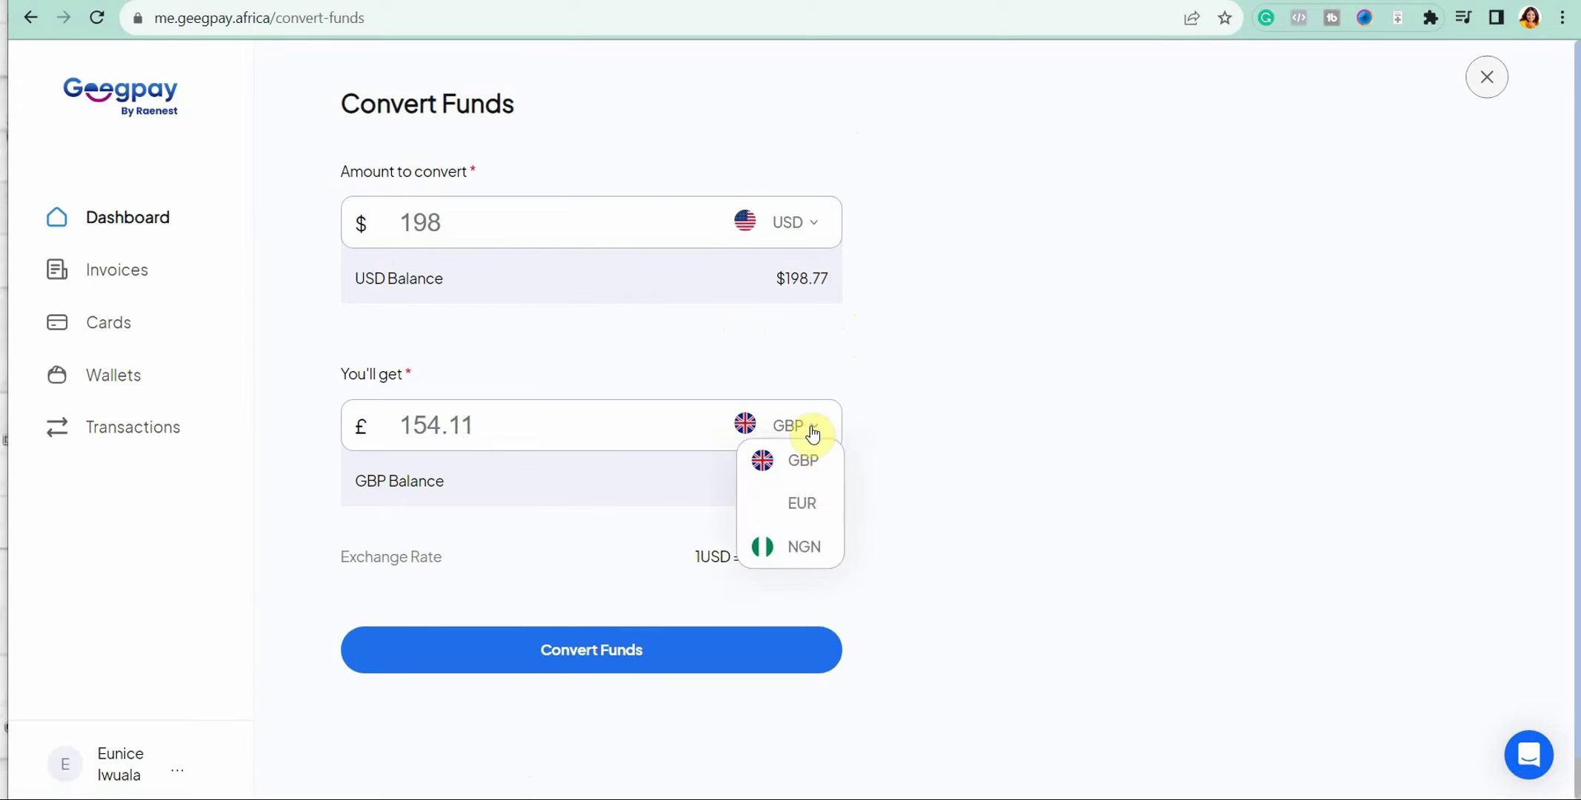
pyautogui.click(804, 546)
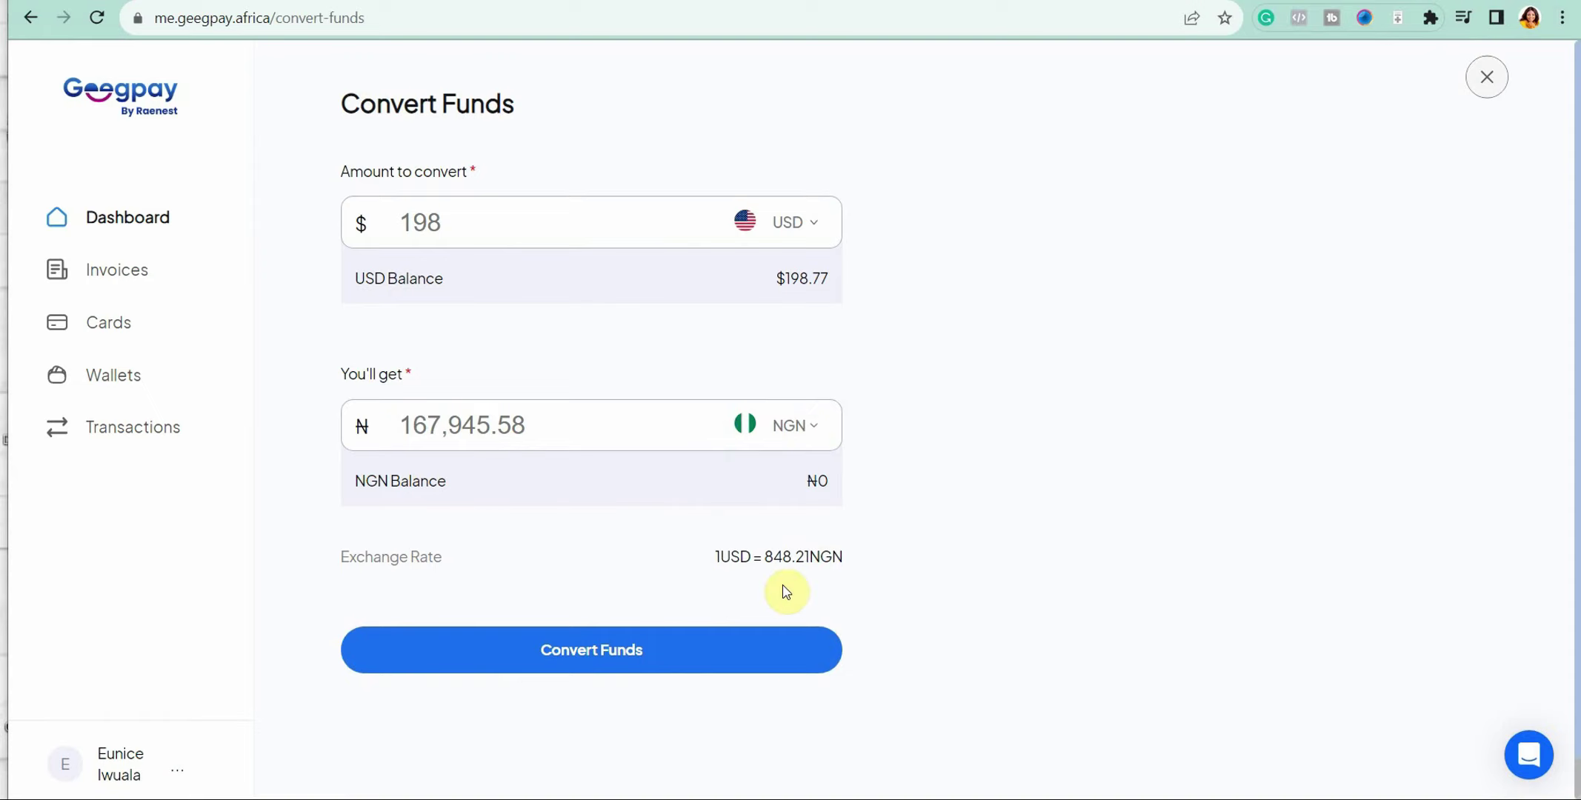
# Change the conversion amount to $20 for ₦16,964.2 and submit it for confirmation.
pyautogui.click(701, 651)
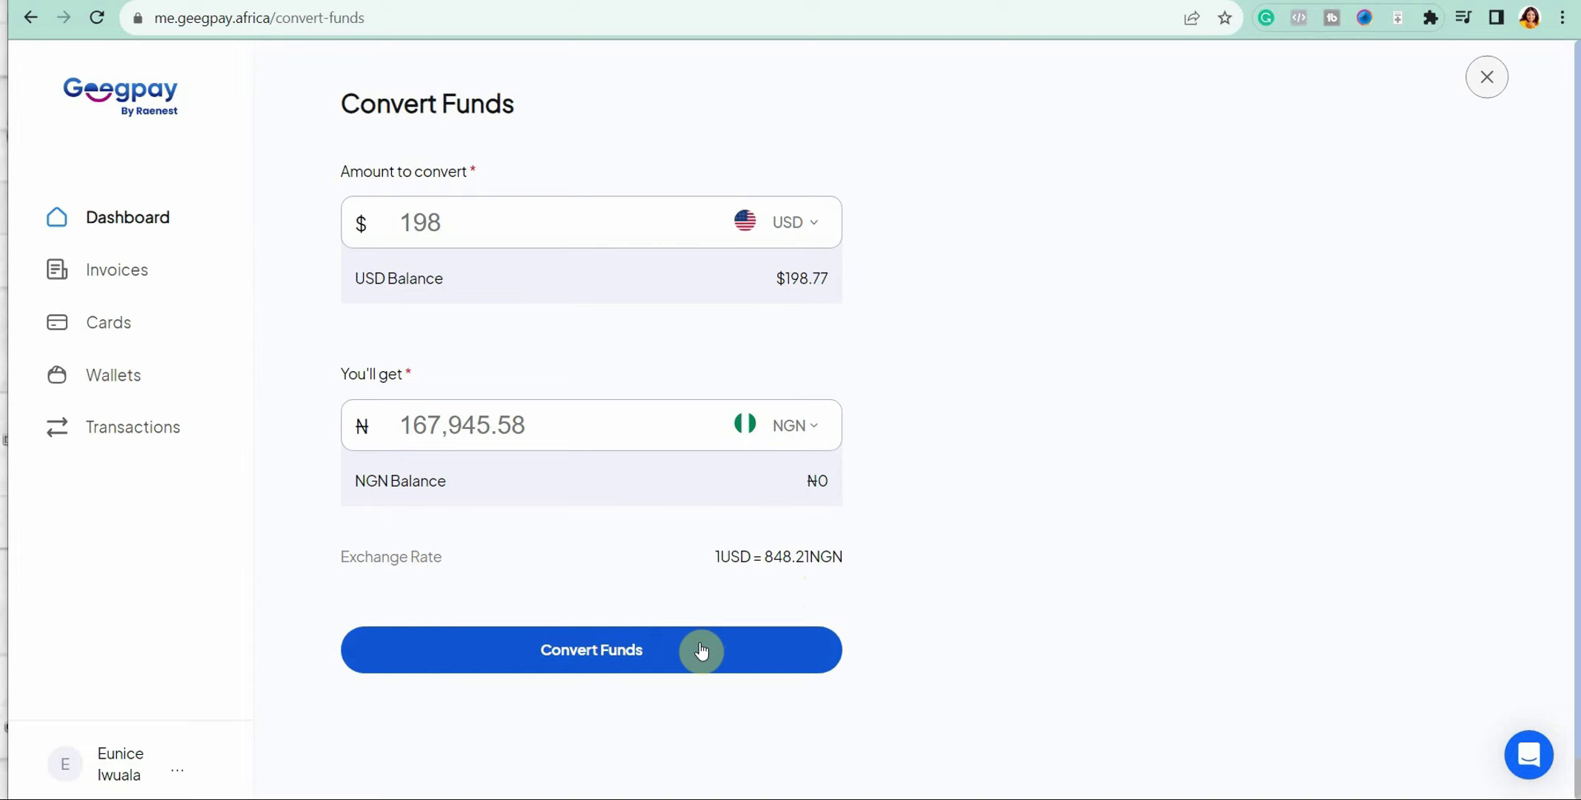
pyautogui.click(466, 228)
pyautogui.press('BackSpace')
pyautogui.press('BackSpace')
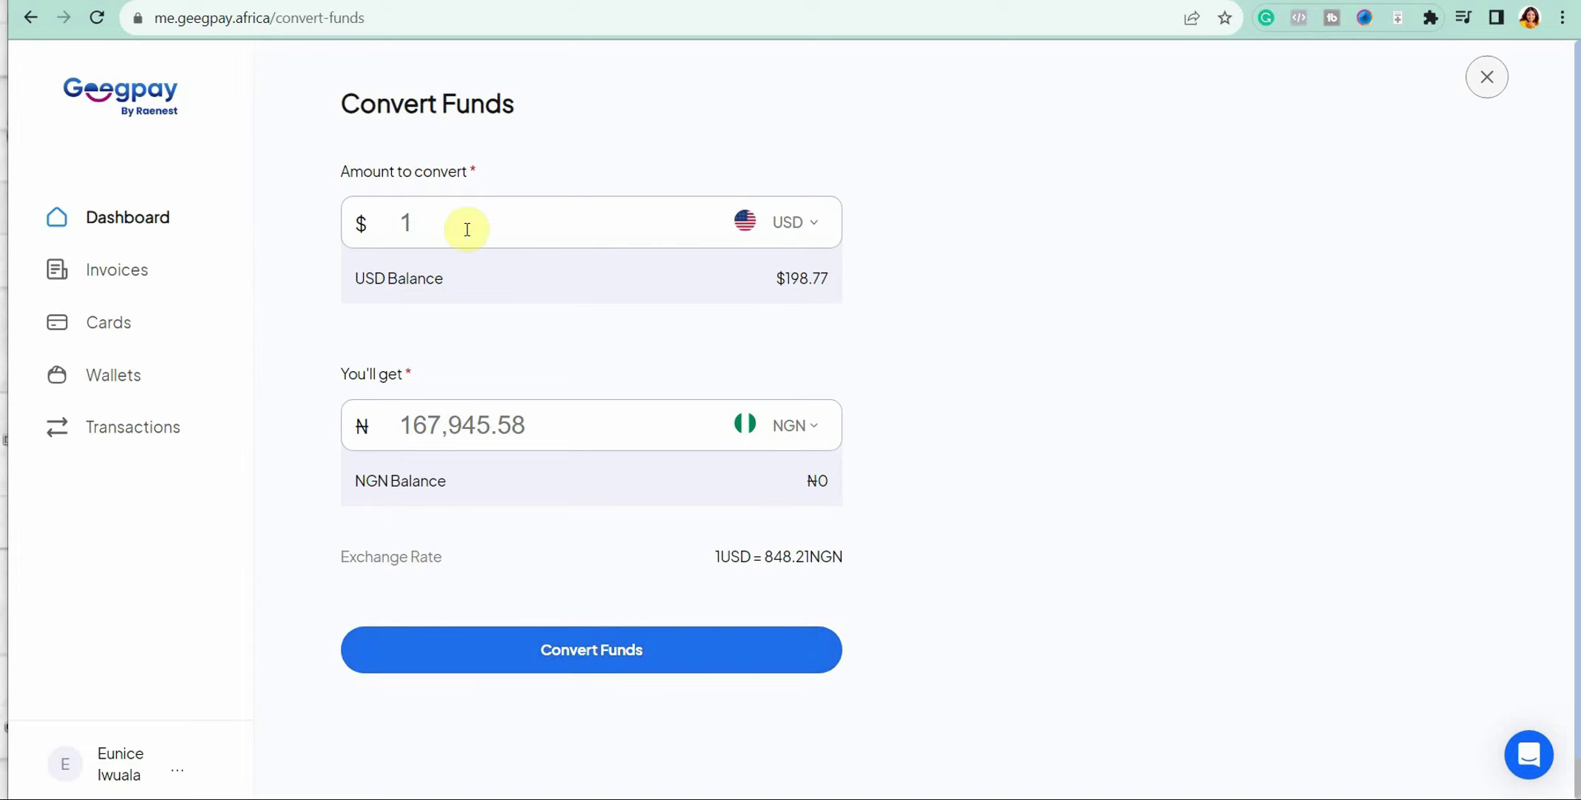
pyautogui.press('BackSpace')
pyautogui.write('20')
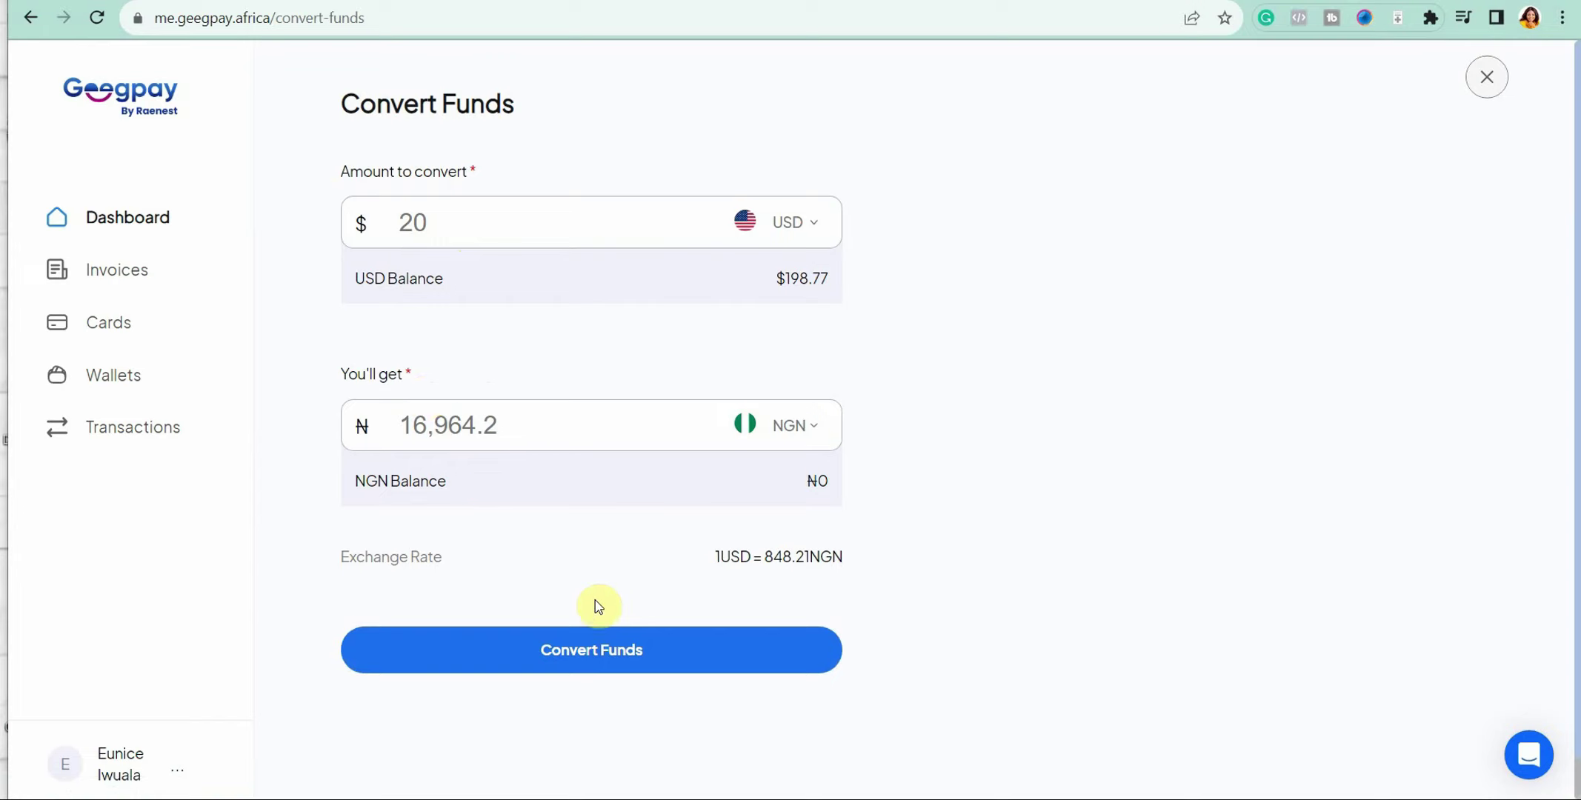
pyautogui.click(618, 651)
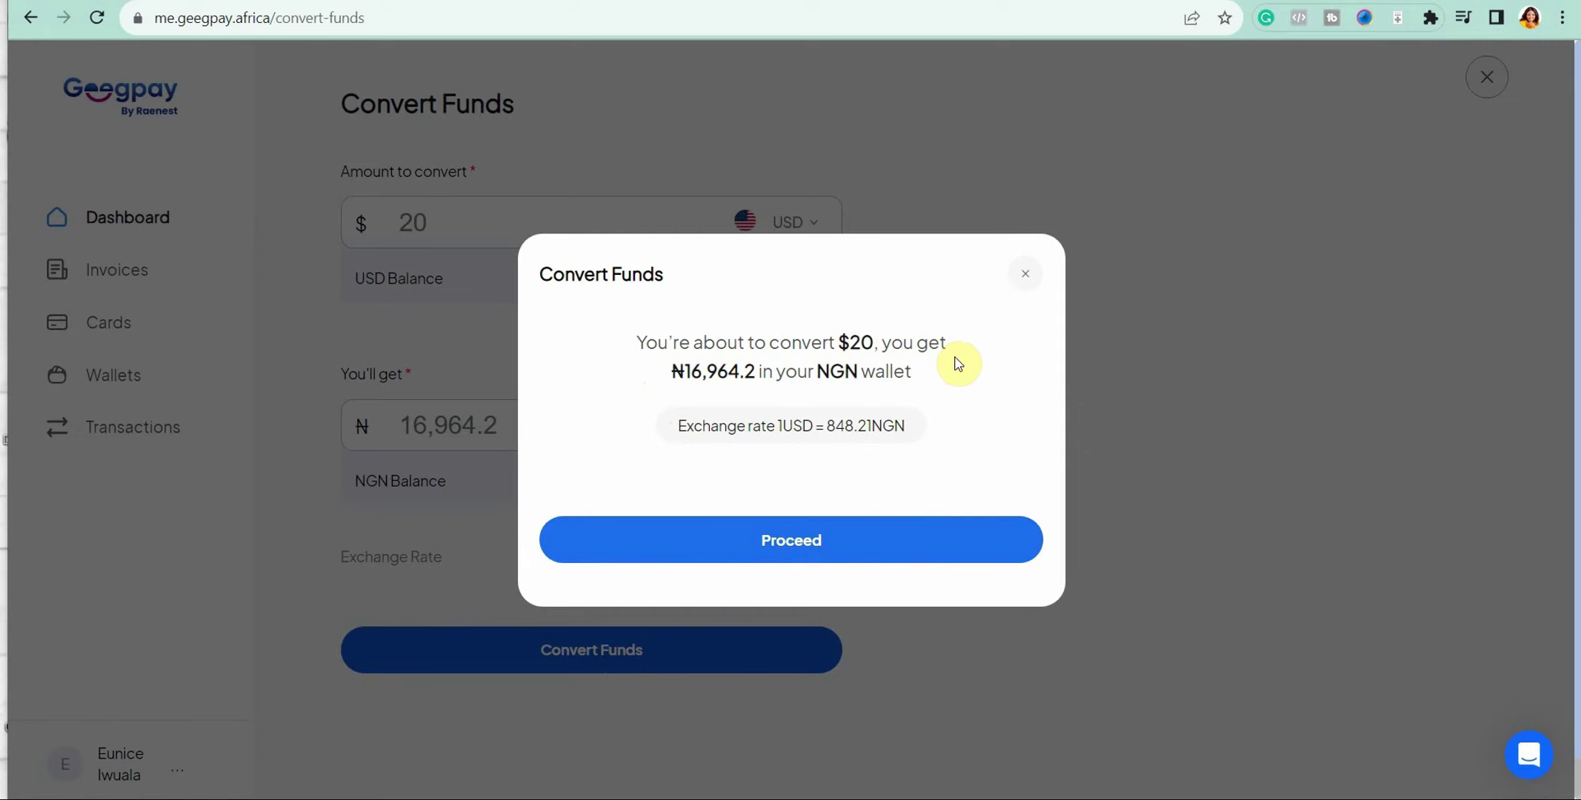
# Proceed with the $20 conversion and return to the dashboard showing ₦16,964.2 in NGN.
pyautogui.click(828, 540)
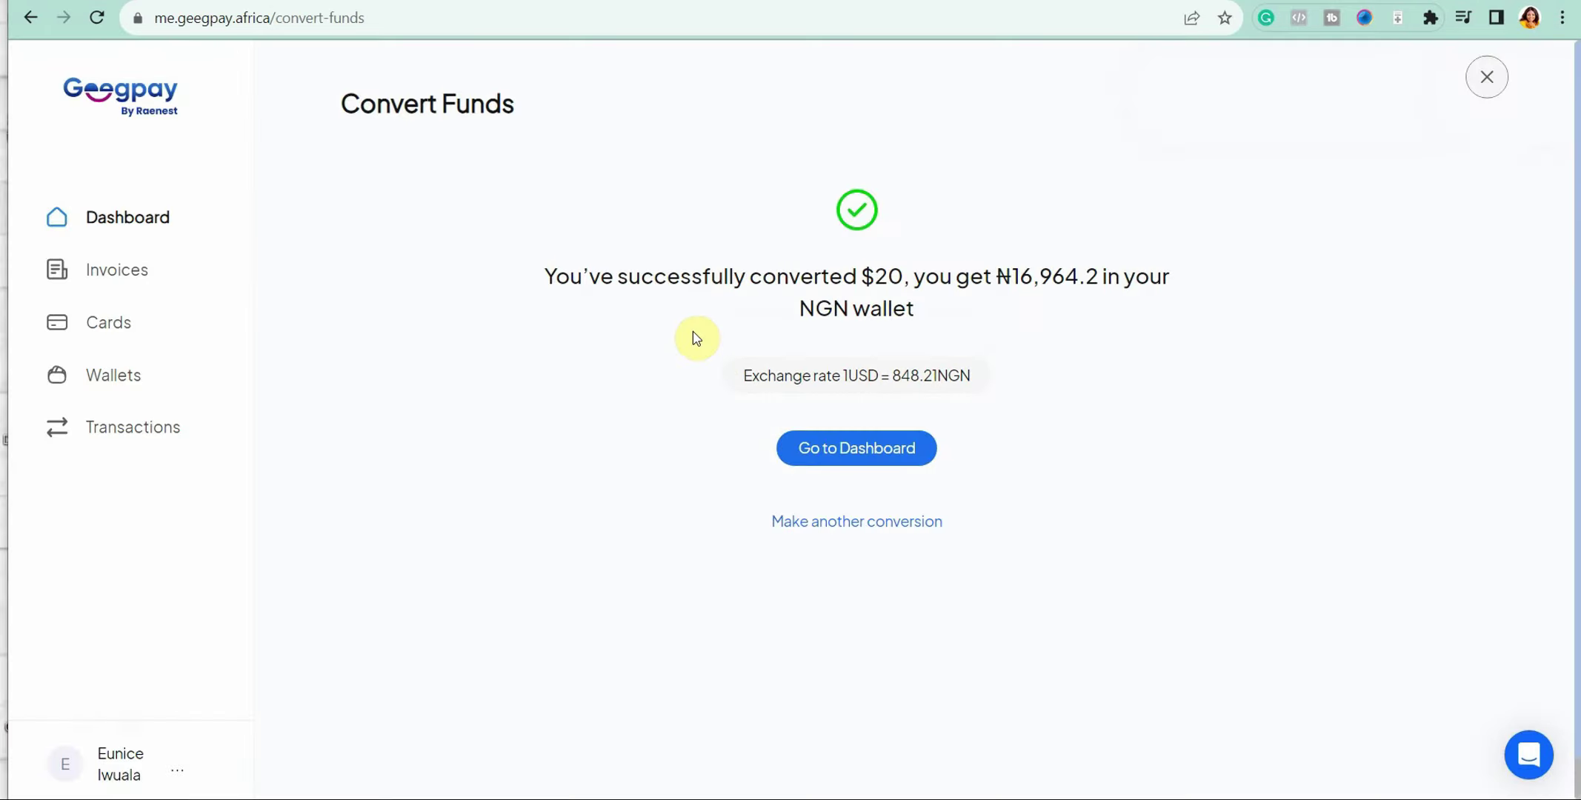
pyautogui.click(851, 452)
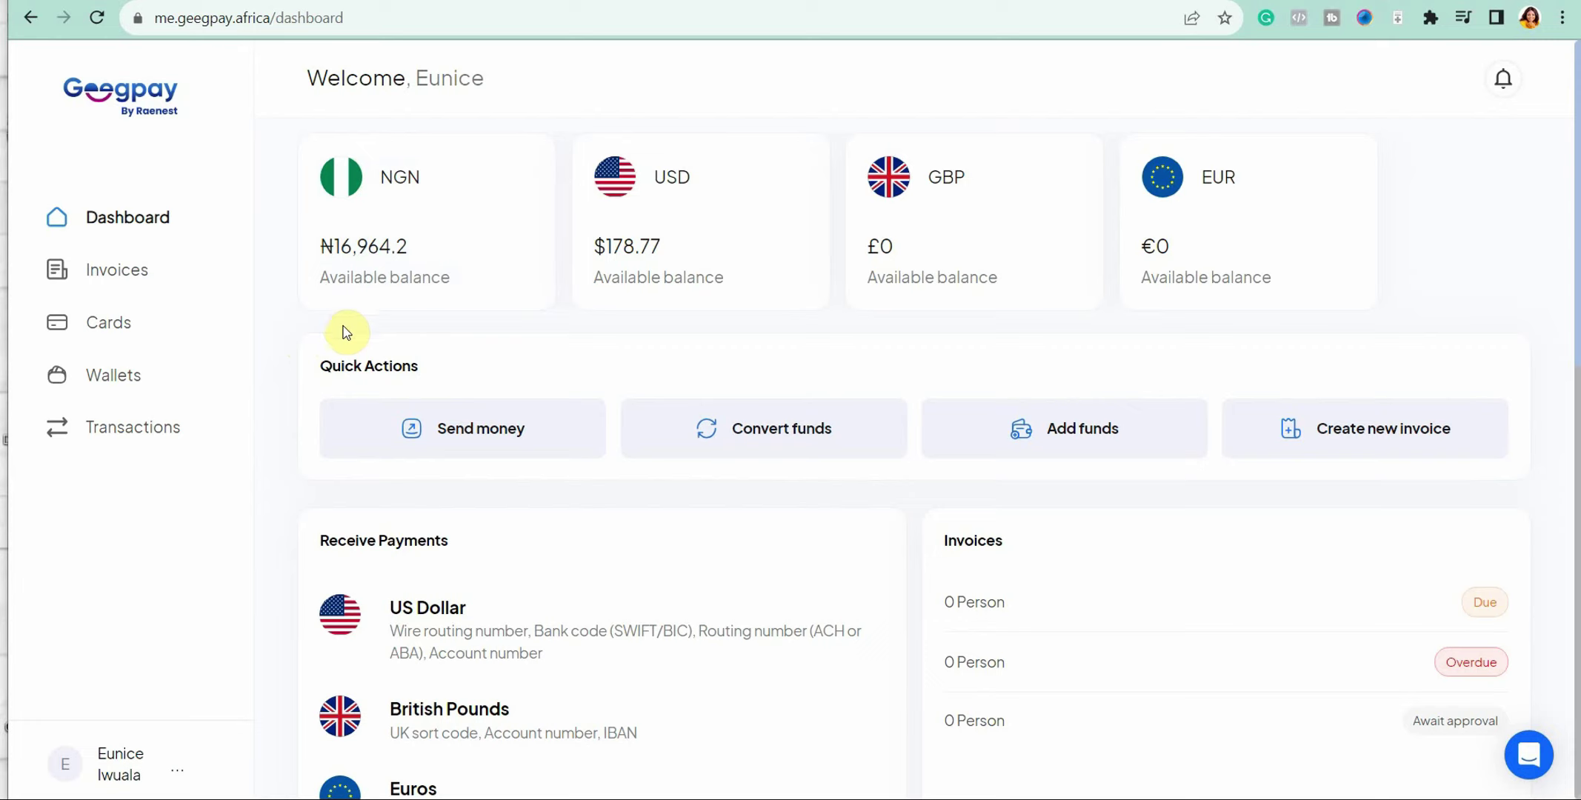
pyautogui.click(480, 428)
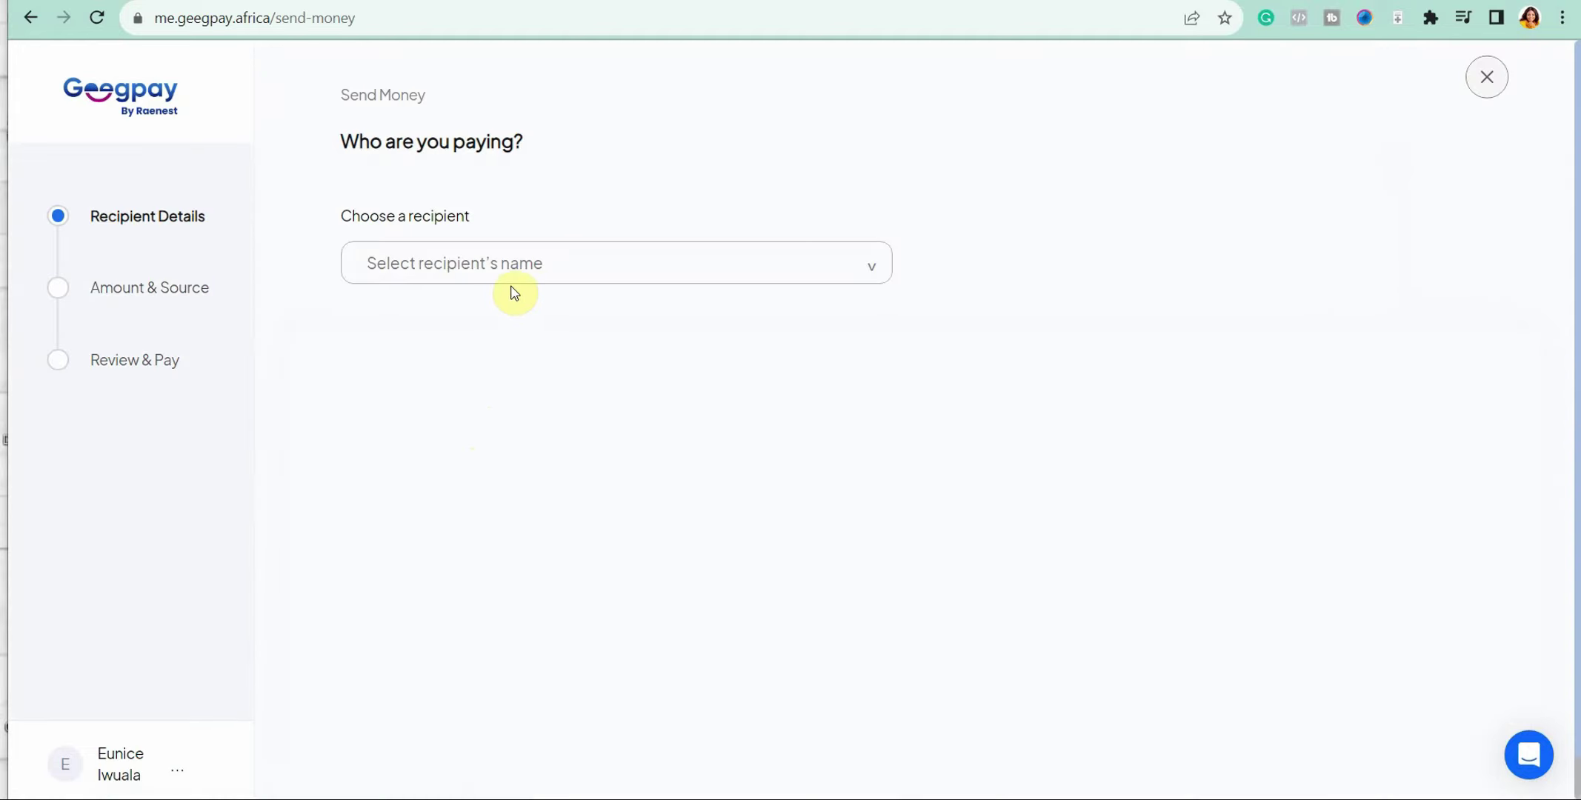
pyautogui.click(570, 265)
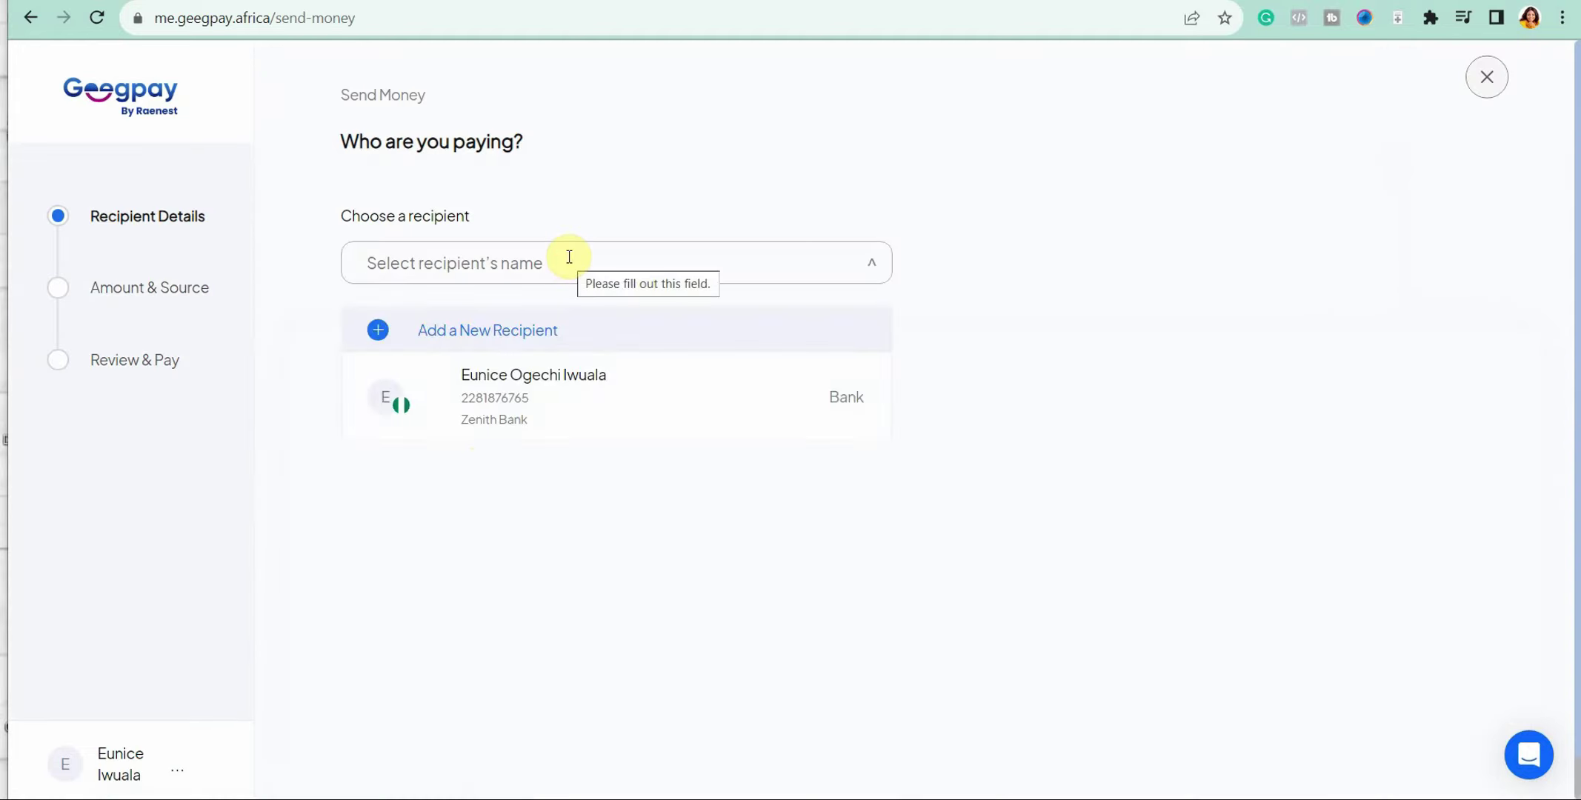
pyautogui.click(581, 396)
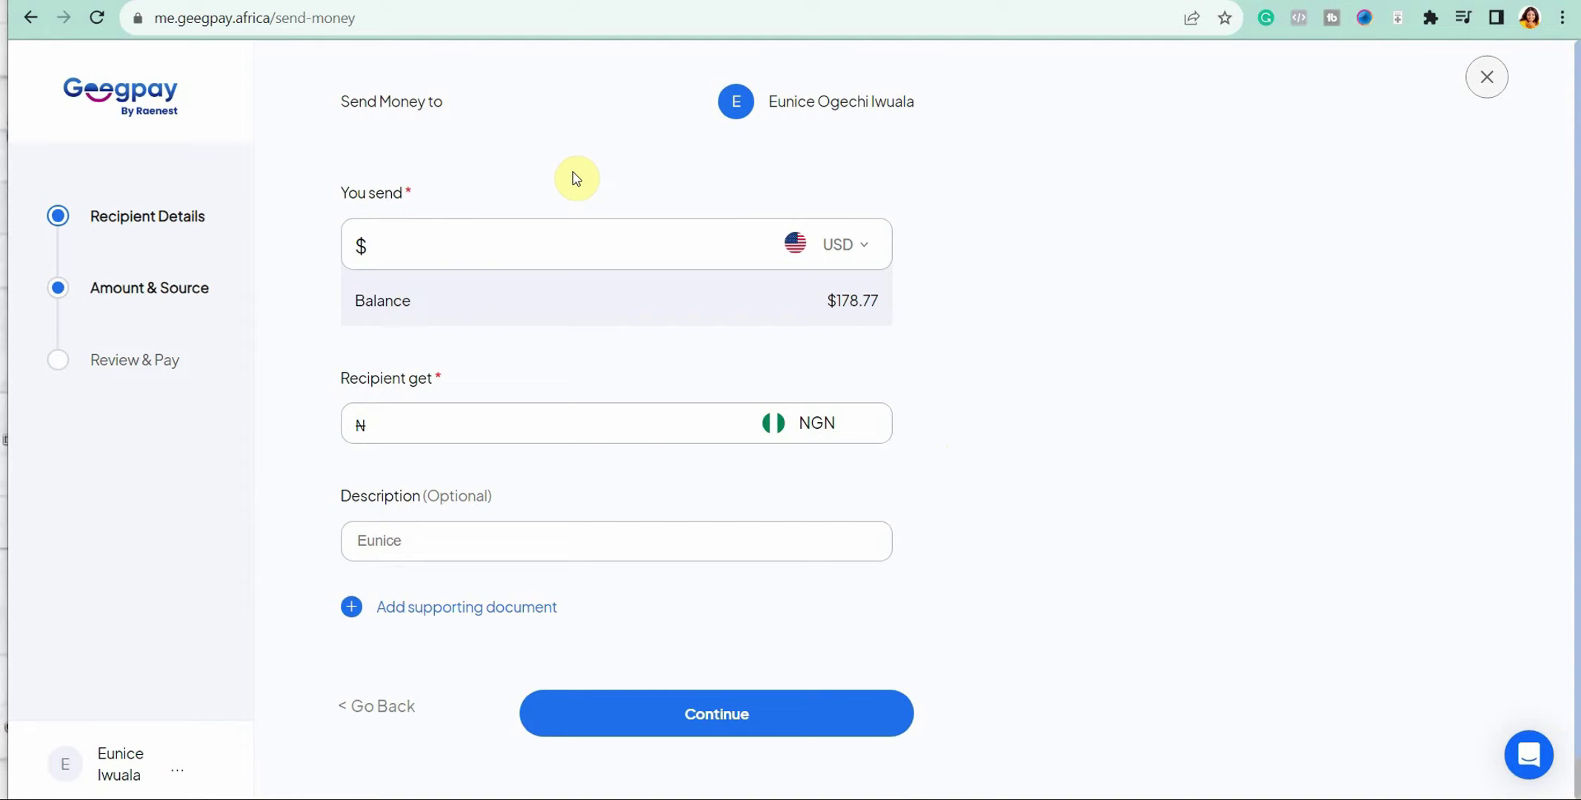
# Send ₦16,964 from the NGN balance and continue to the Review & Pay summary.
pyautogui.click(867, 247)
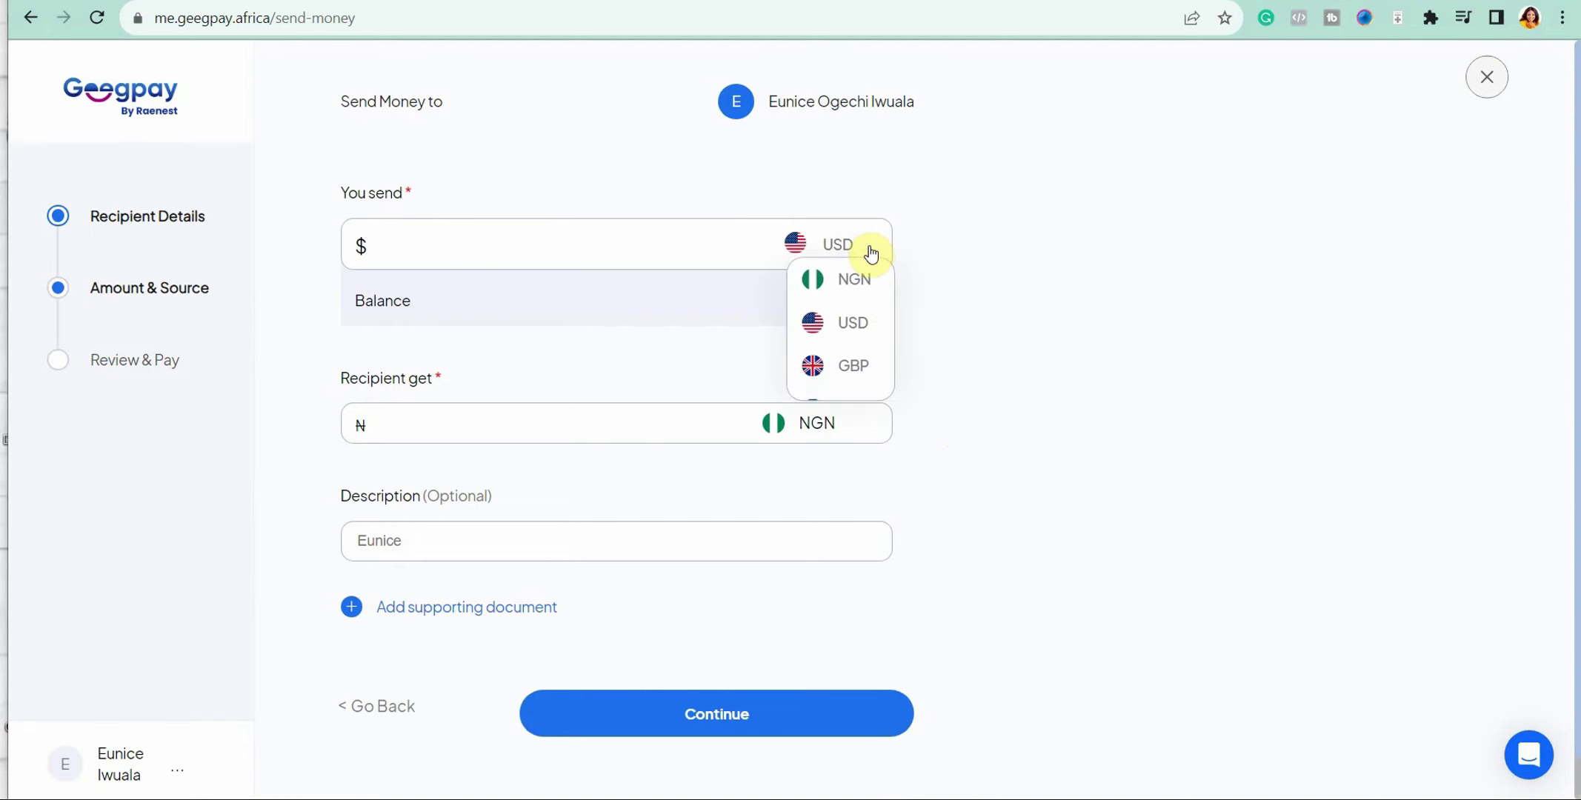
pyautogui.click(861, 284)
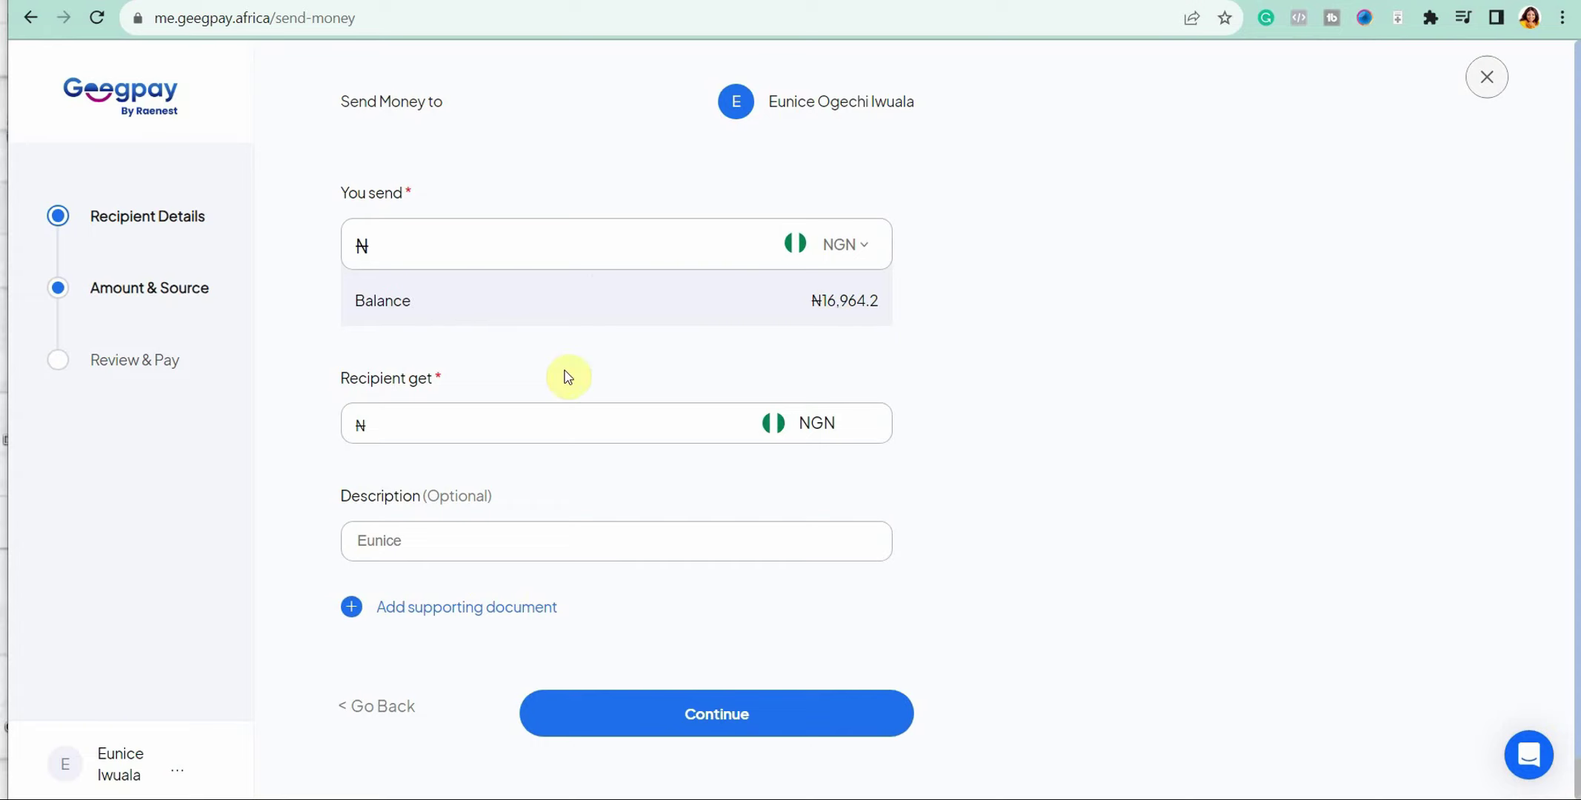
pyautogui.click(400, 435)
pyautogui.write('16964')
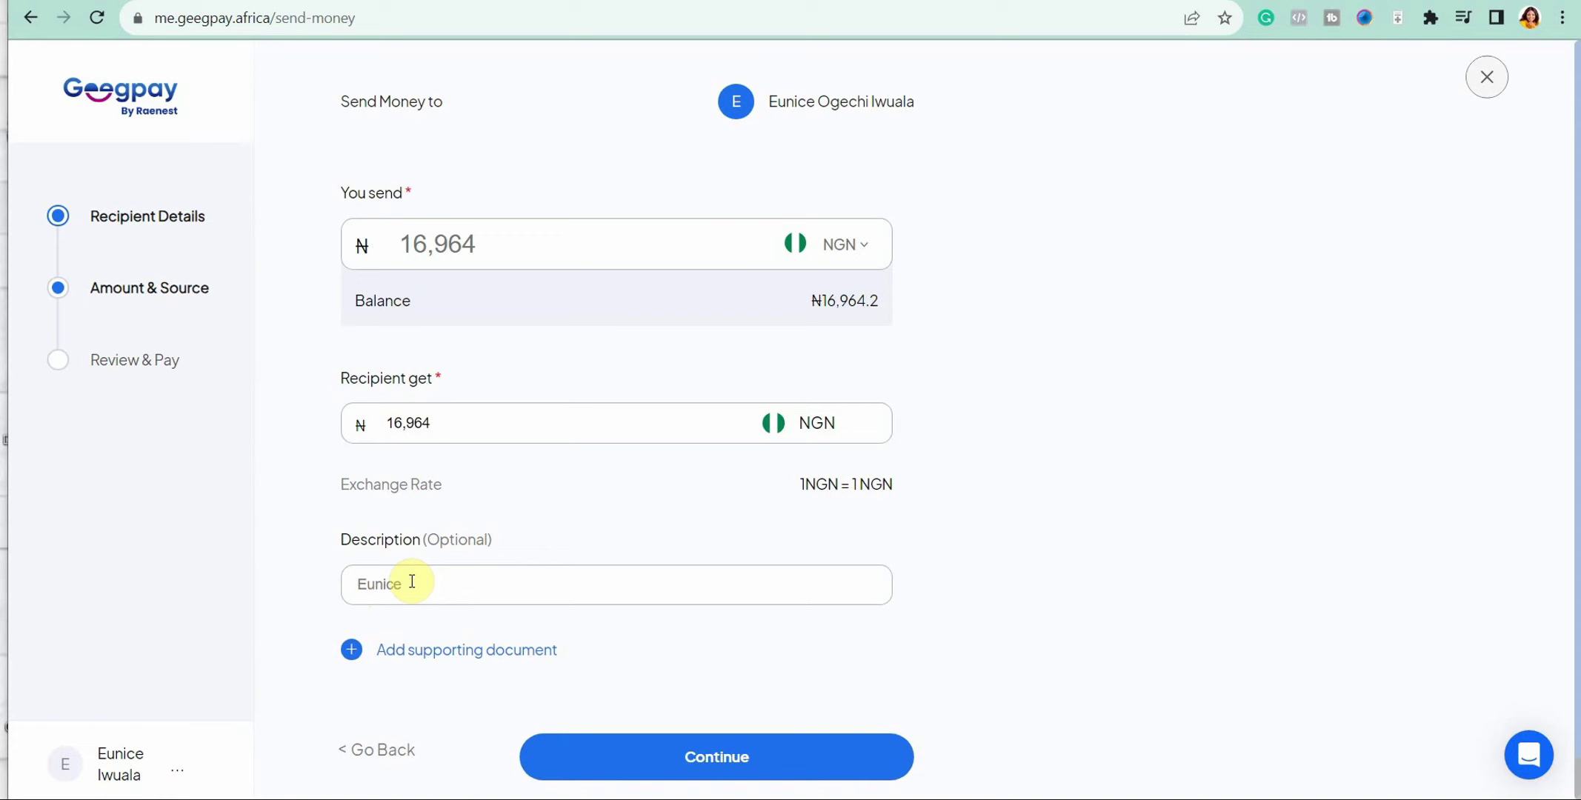
pyautogui.click(700, 758)
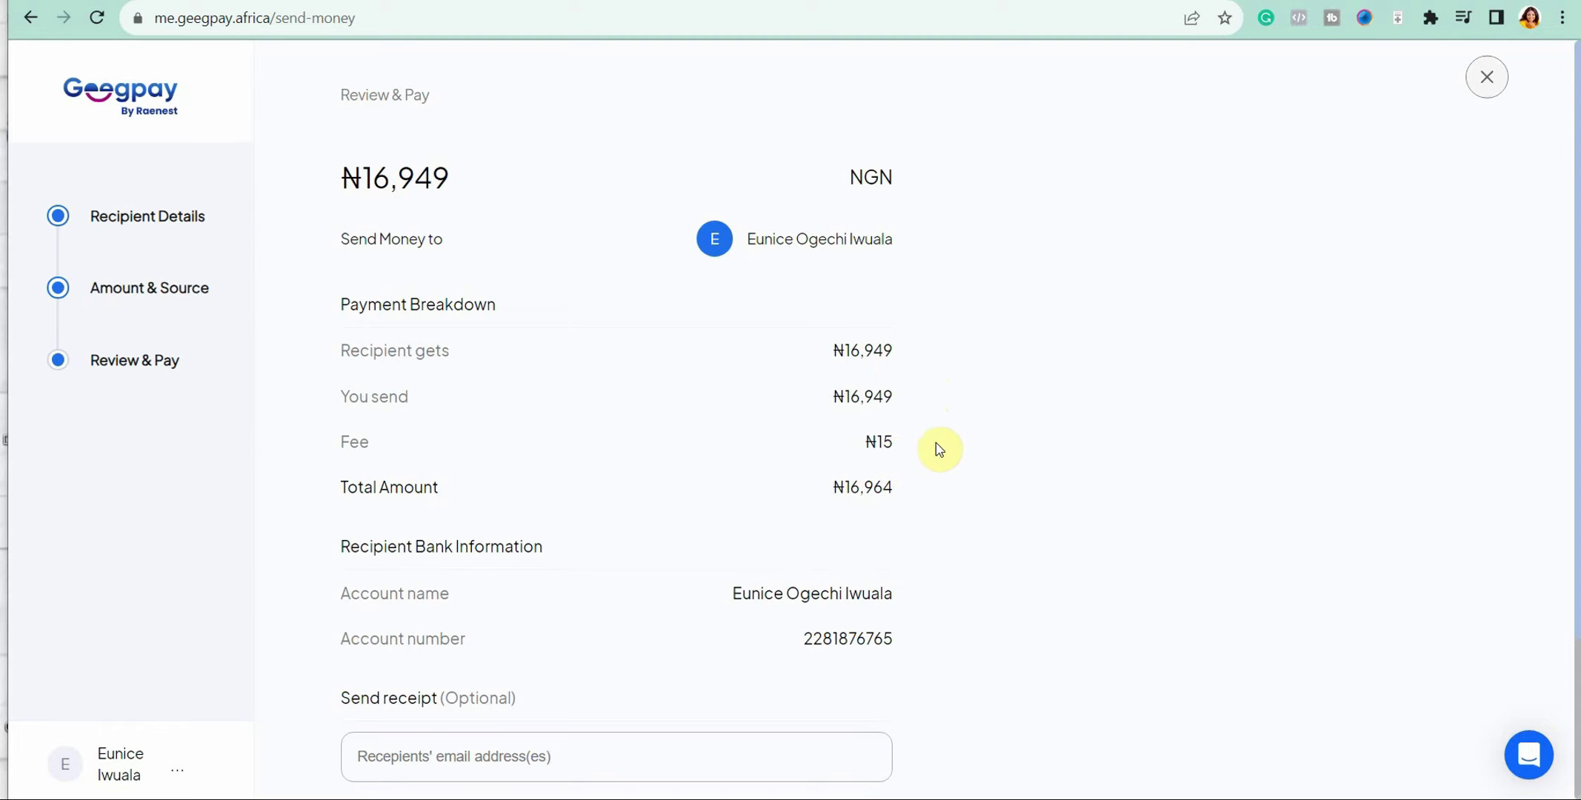
pyautogui.scroll(-3, 1573, 264)
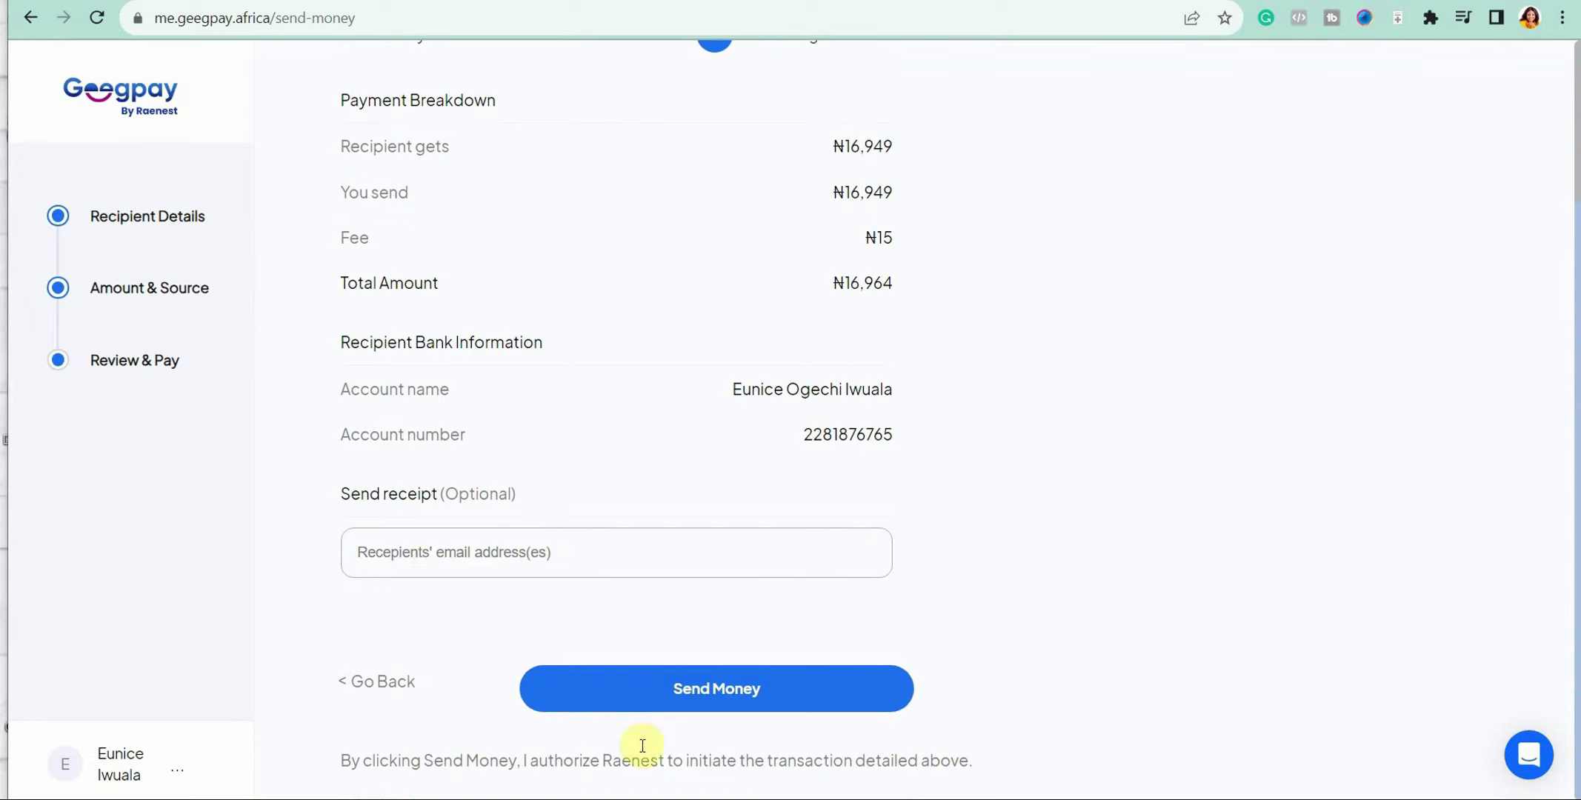
# Submit the reviewed ₦16,949 transfer to bring up the password prompt.
pyautogui.click(738, 691)
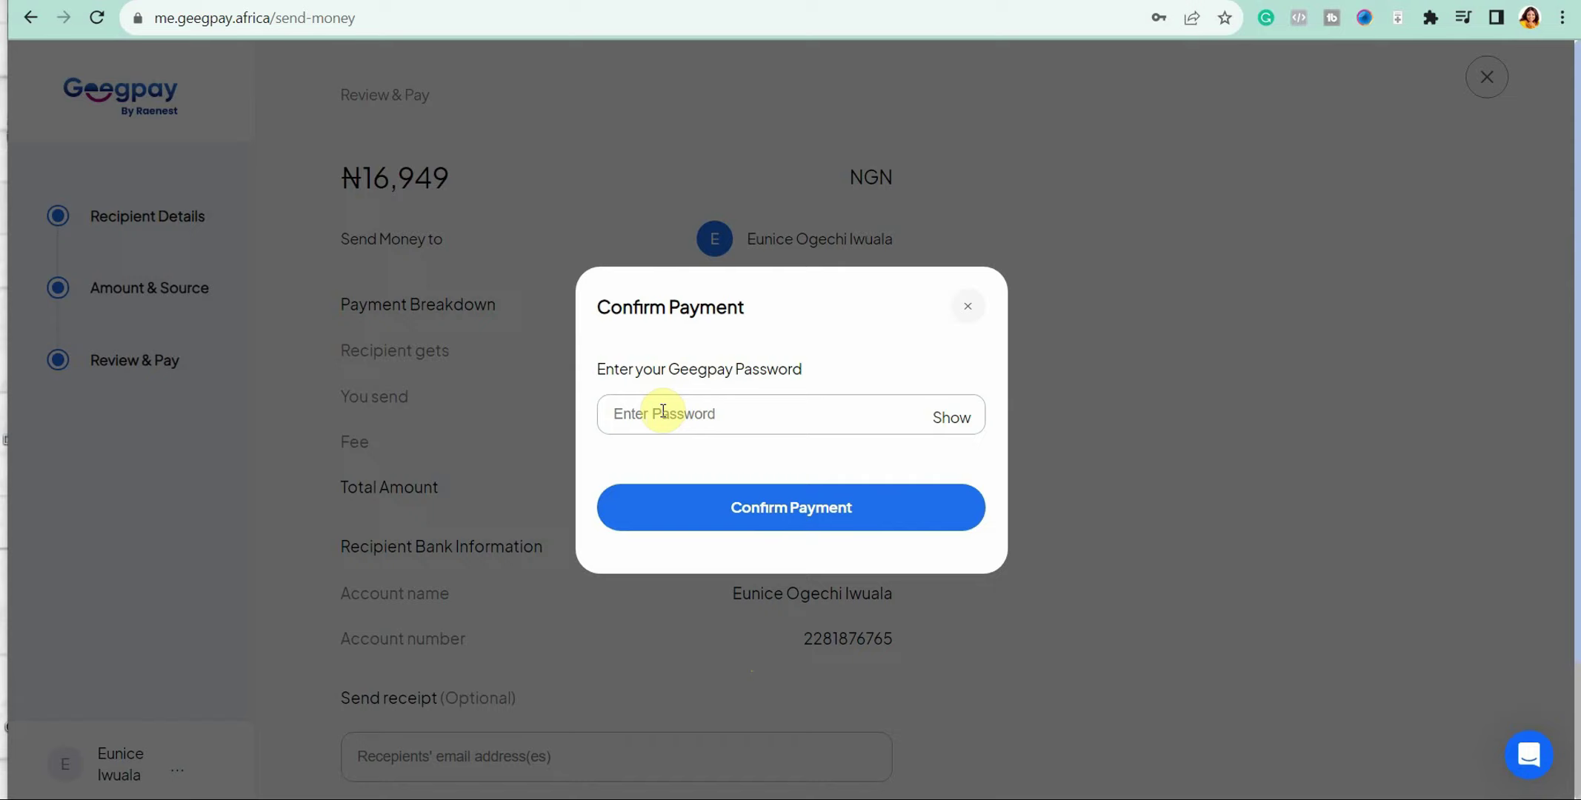
# Enter the Geegpay password and confirm the ₦16,964 payment.
pyautogui.click(685, 428)
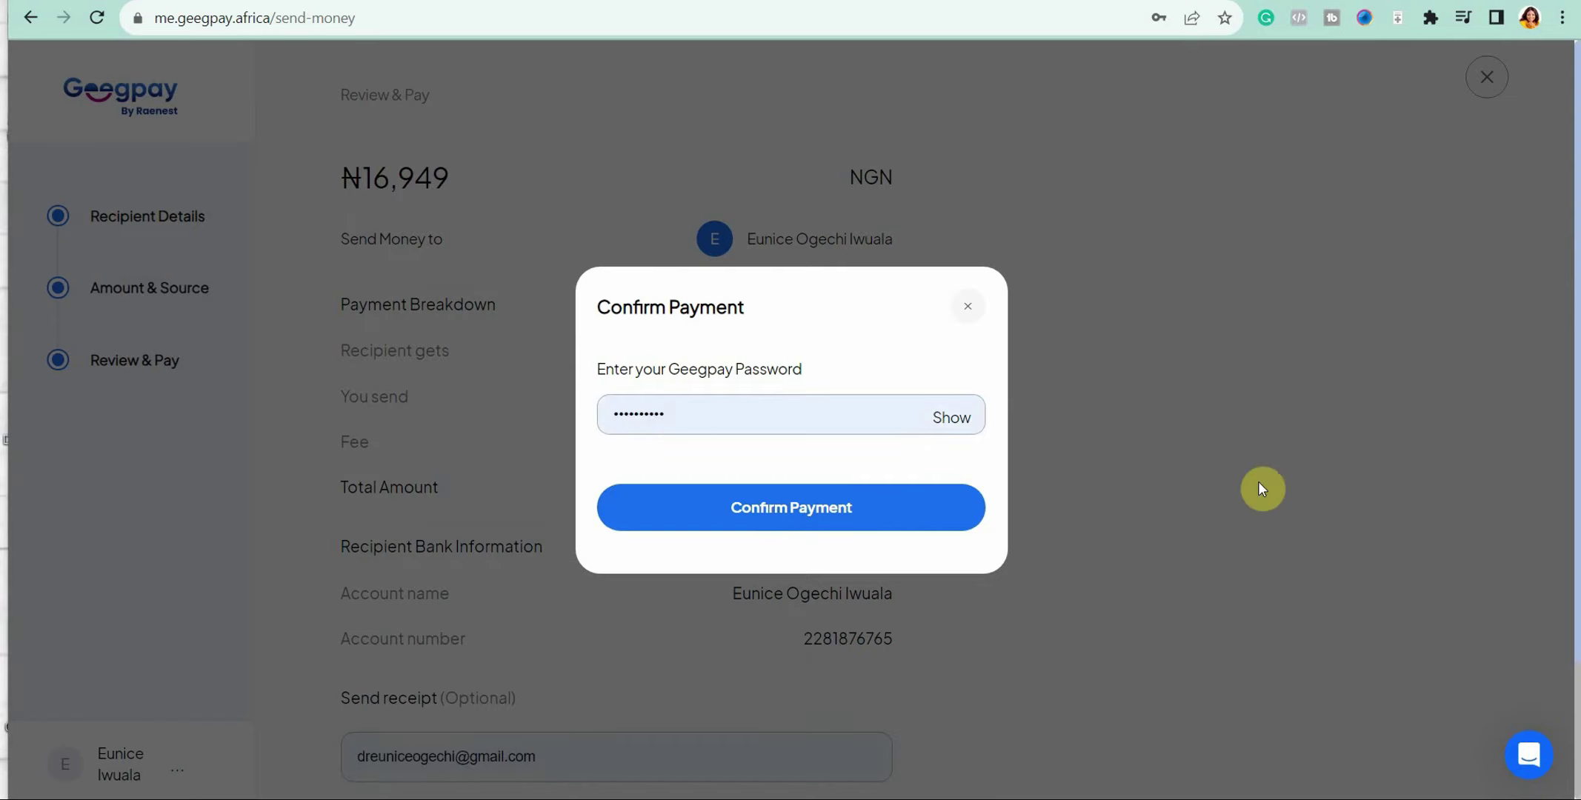
pyautogui.click(807, 506)
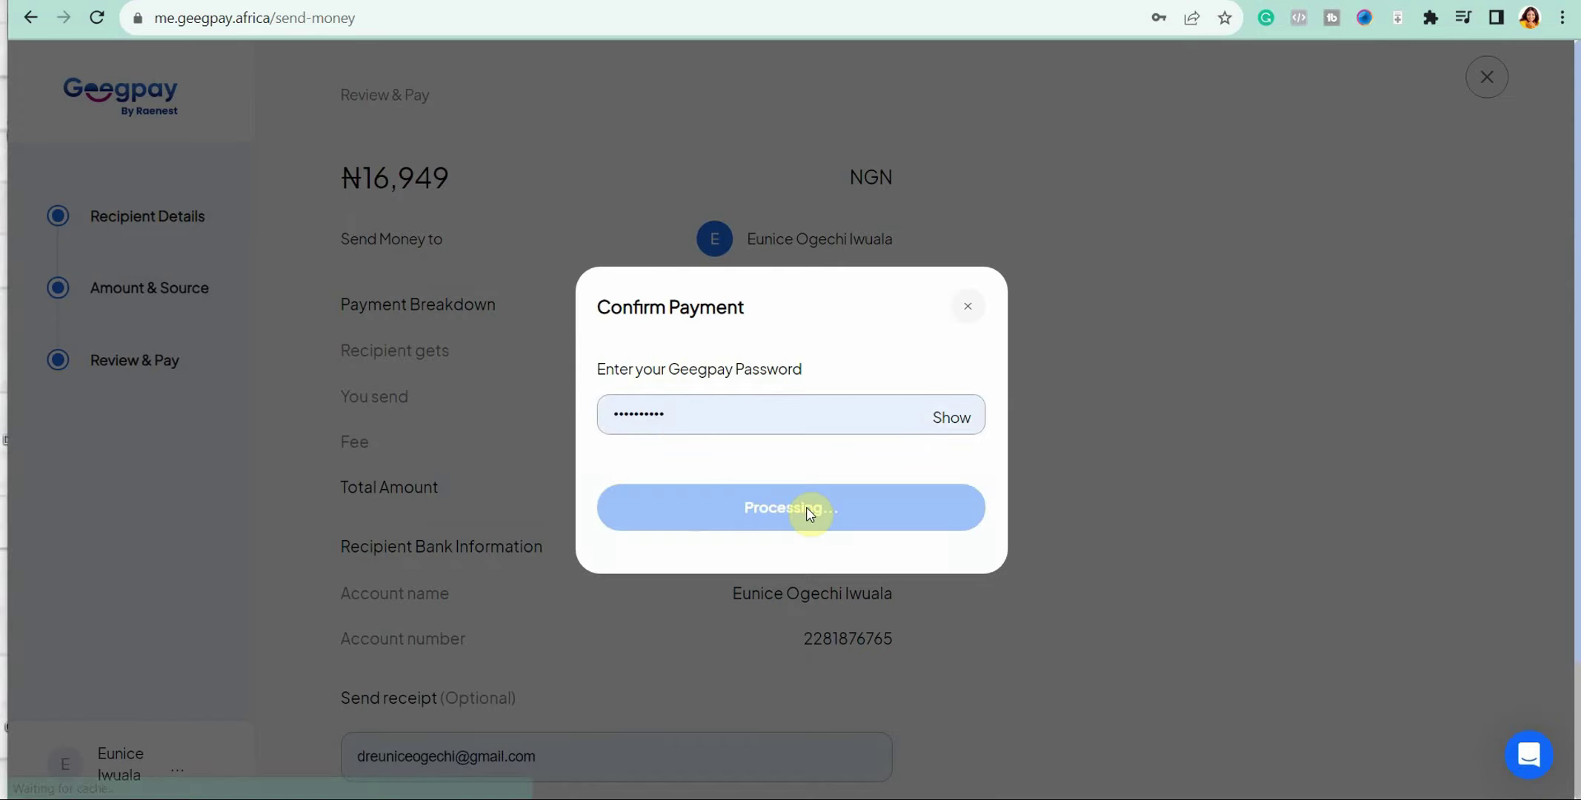